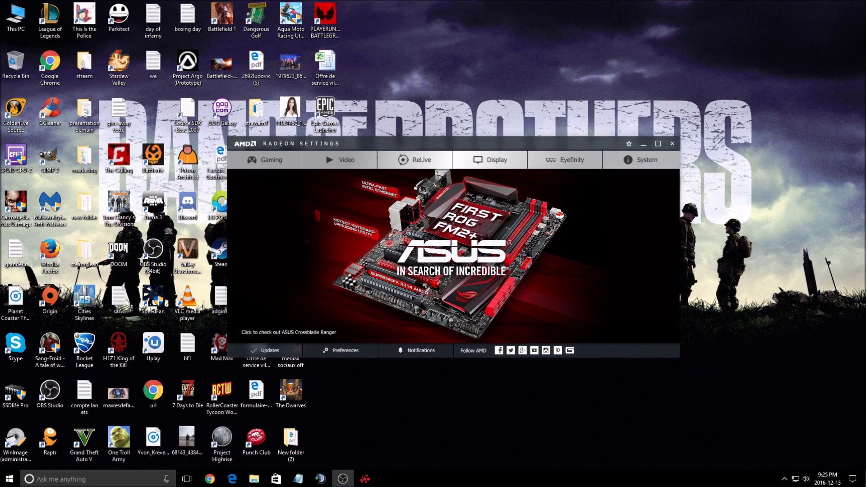
- Show the ReLive global settings, with ReLive on and Record Desktop enabled, and move the window
left_click(404, 160)
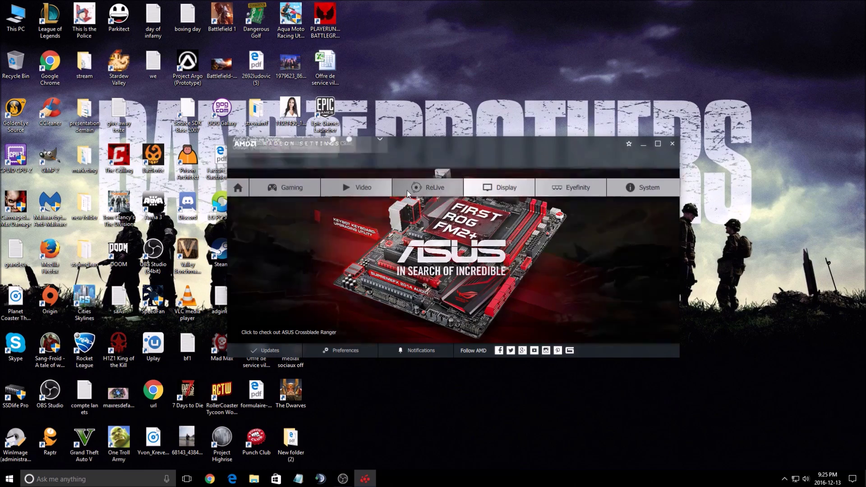
left_click_drag(340, 144, 320, 151)
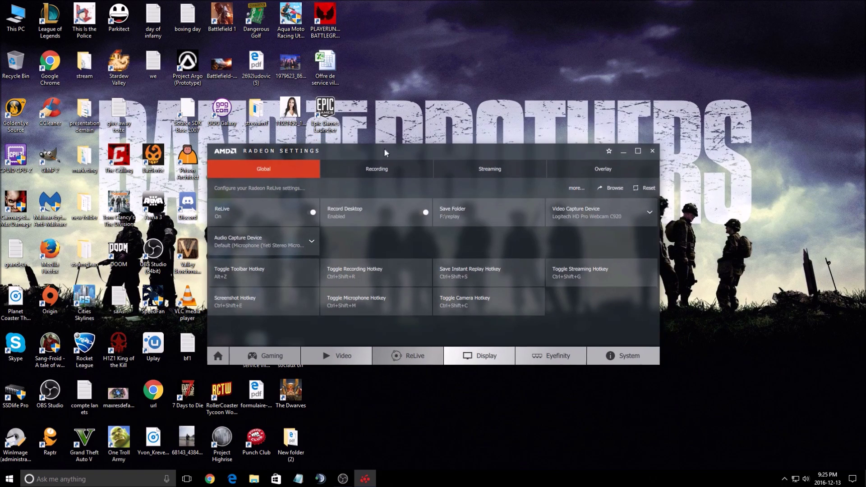
left_click_drag(385, 152, 383, 153)
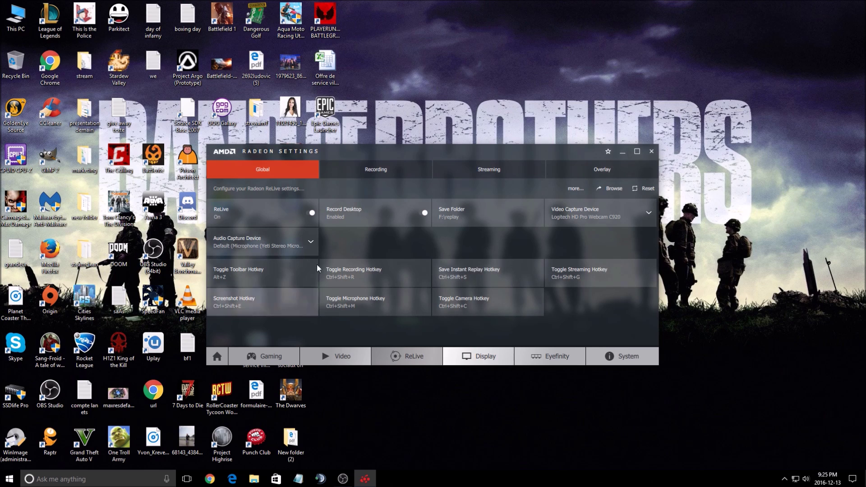
- Switch to the ReLive Recording settings and open the Encoding Type choices
left_click(398, 170)
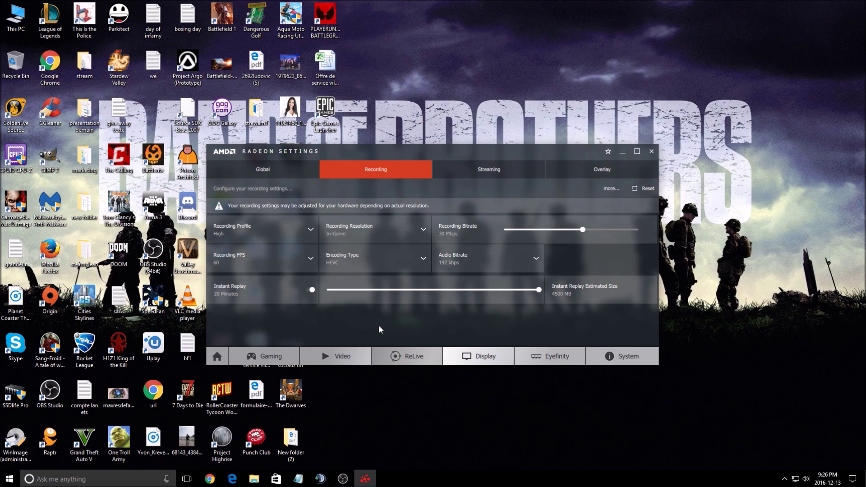
left_click(357, 260)
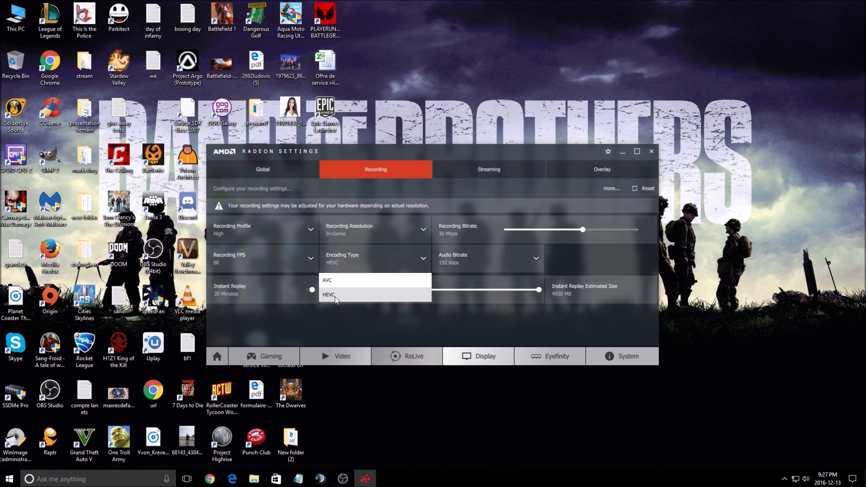
- Keep HEVC encoding and a 60 FPS recording frame rate
left_click(326, 309)
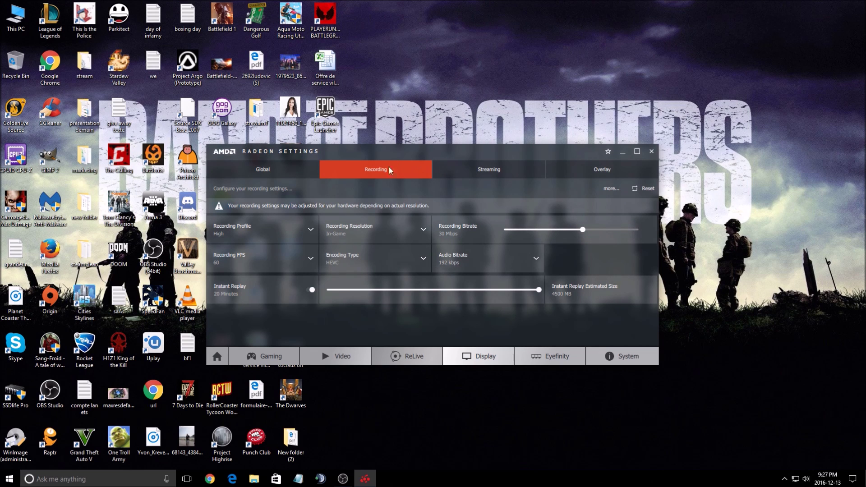
left_click_drag(405, 153, 381, 145)
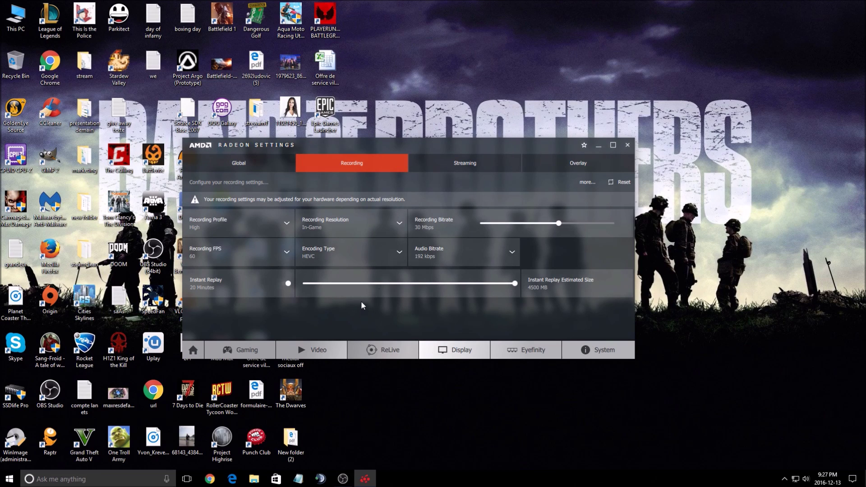
left_click(247, 258)
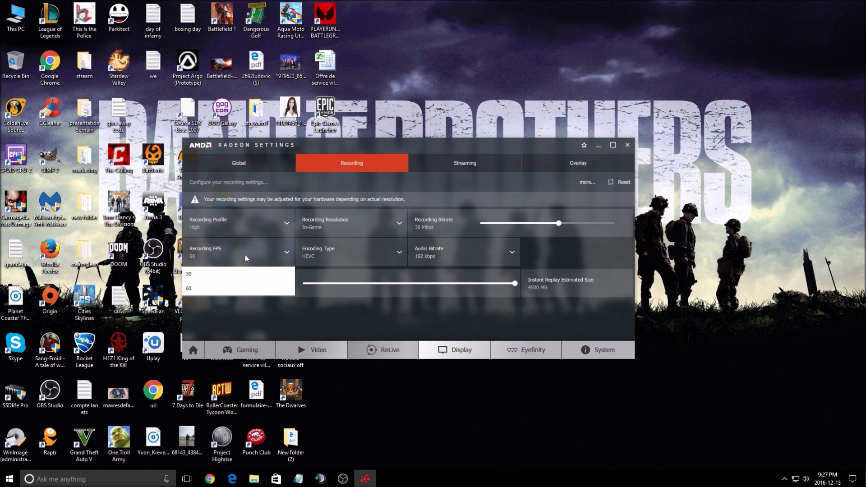
left_click(204, 288)
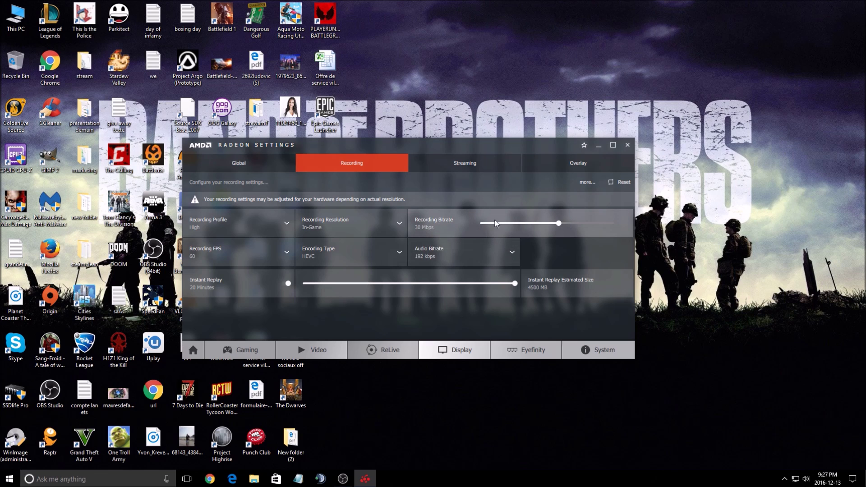
- Set the recording bitrate slider to 30 Mbps, switching the profile to Custom
mouse_move(564, 226)
left_mouse_down()
mouse_move(471, 225)
mouse_move(553, 231)
left_mouse_up()
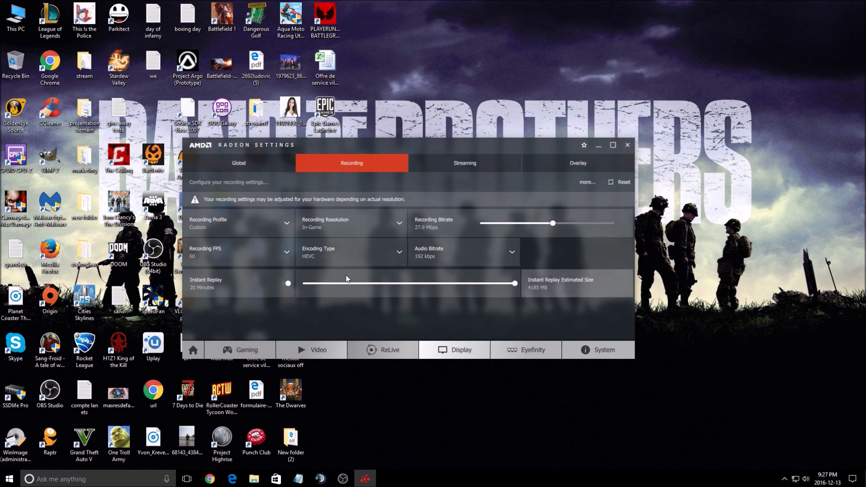
left_click_drag(553, 223, 618, 226)
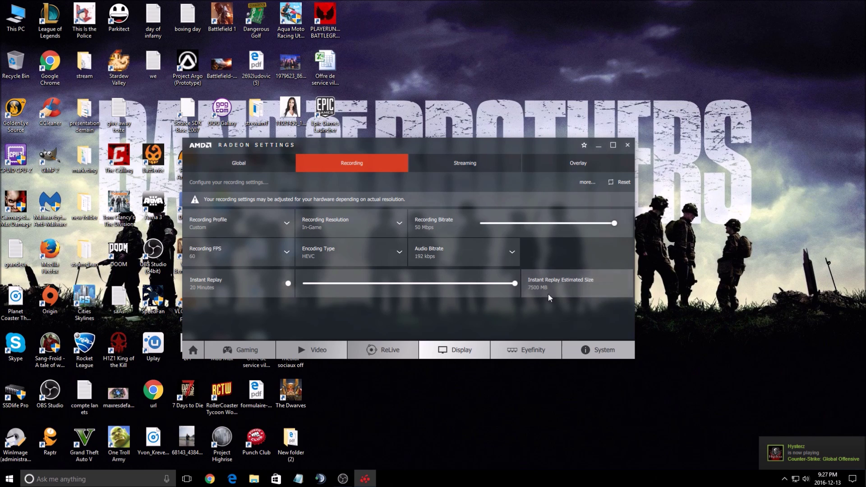
left_click_drag(602, 224, 559, 226)
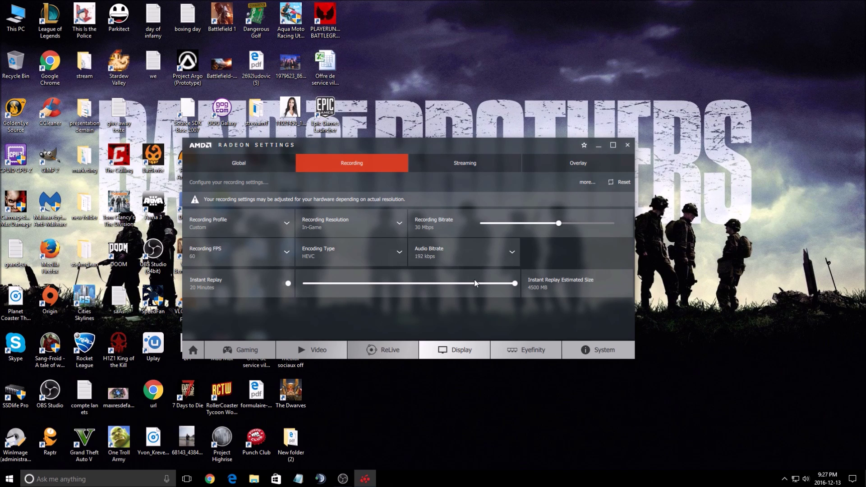
left_click(252, 252)
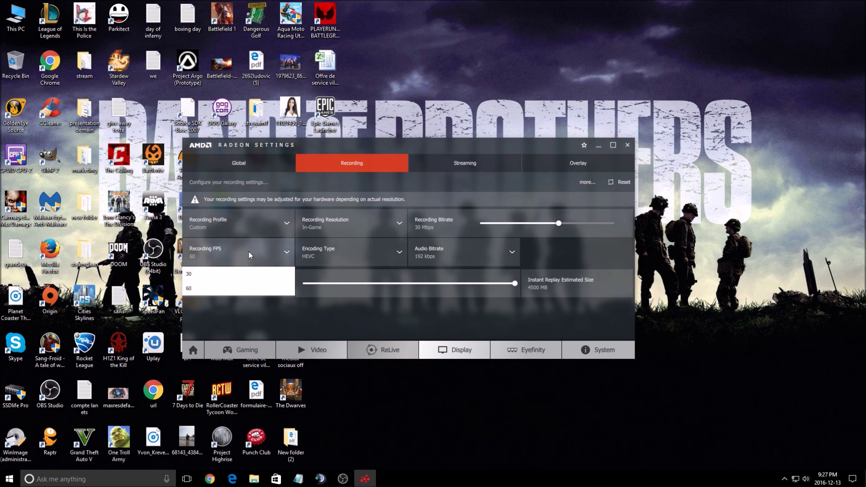
left_click(341, 278)
left_click(343, 259)
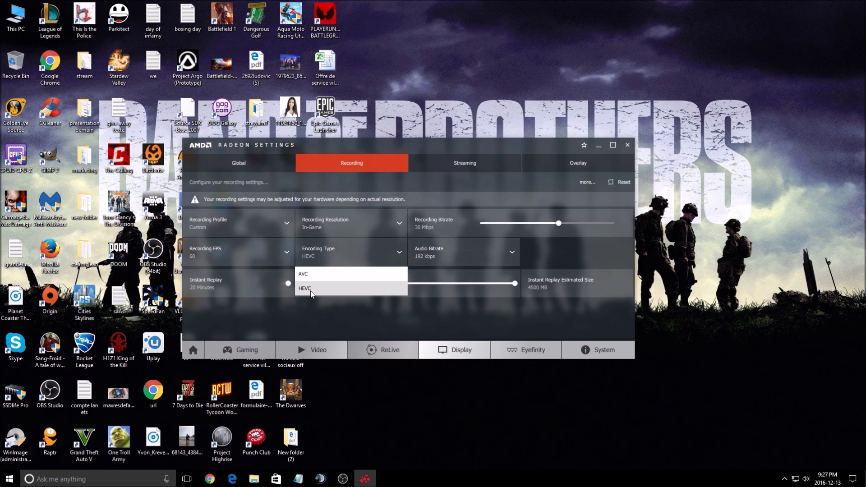
left_click(401, 330)
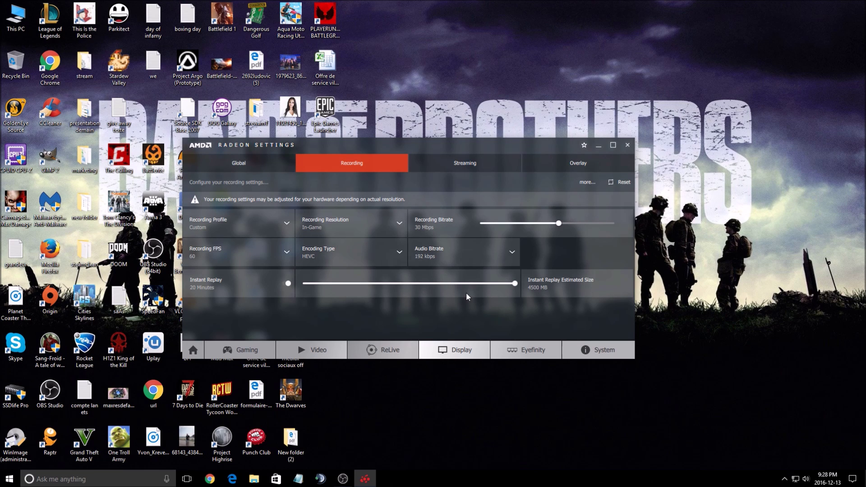
left_click_drag(515, 283, 581, 283)
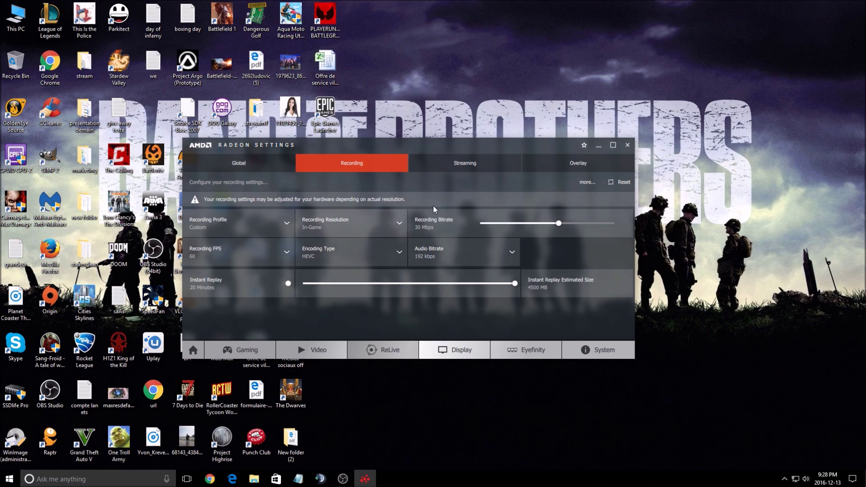
- Switch to the Streaming settings and open the Log in to Twitch window from the Twitch tile
left_click(464, 163)
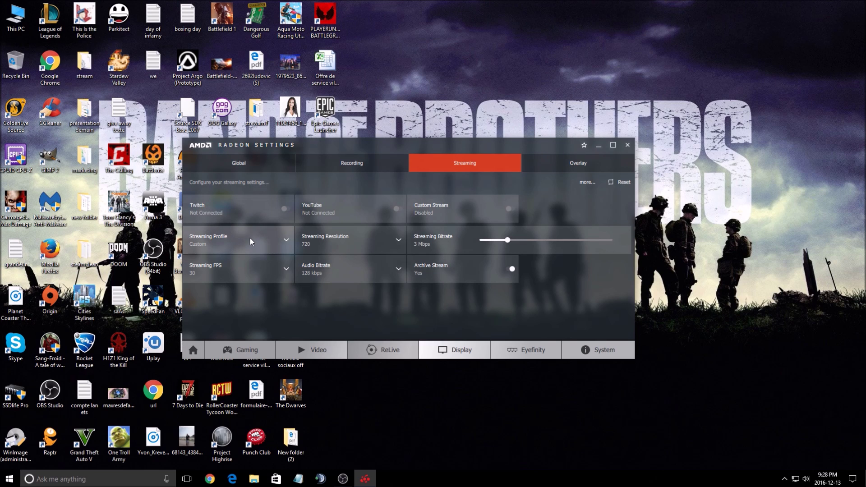
left_click(251, 202)
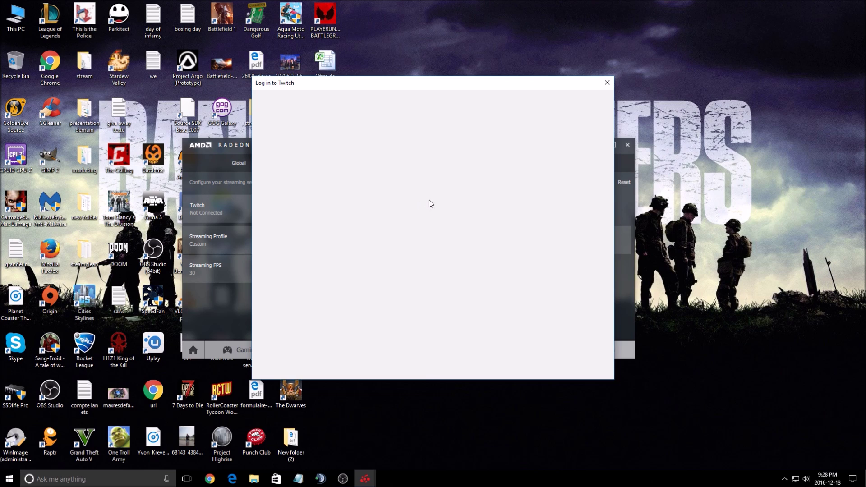
mouse_move(379, 83)
left_mouse_down()
mouse_move(353, 88)
mouse_move(381, 93)
mouse_move(367, 93)
left_mouse_up()
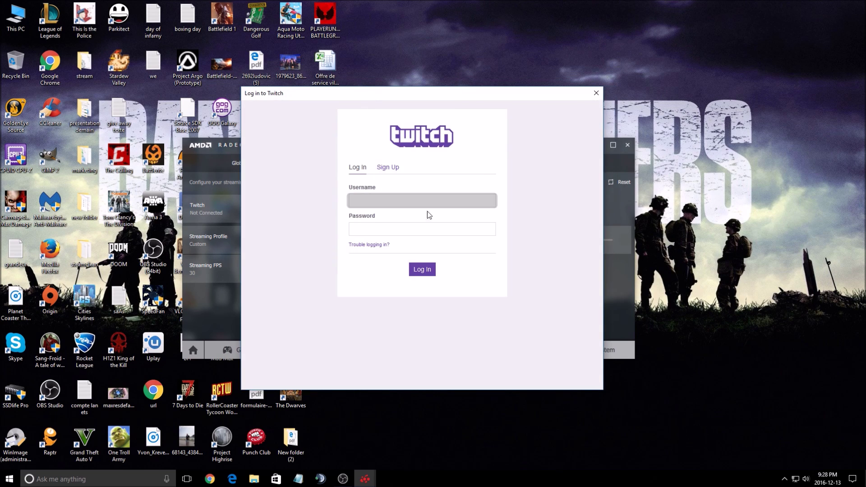
- Log in with the Twitch username and account password, correcting the mistyped password
left_click(439, 206)
type("Imt")
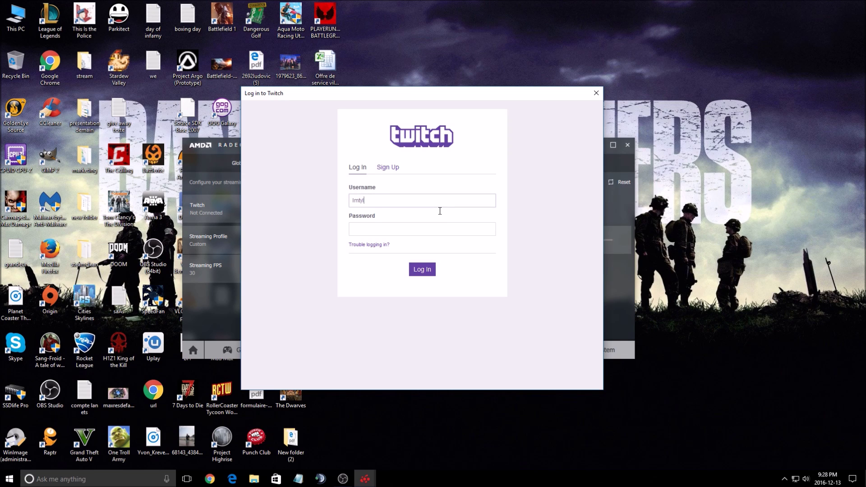
type("l41")
key("Tab")
type("••••")
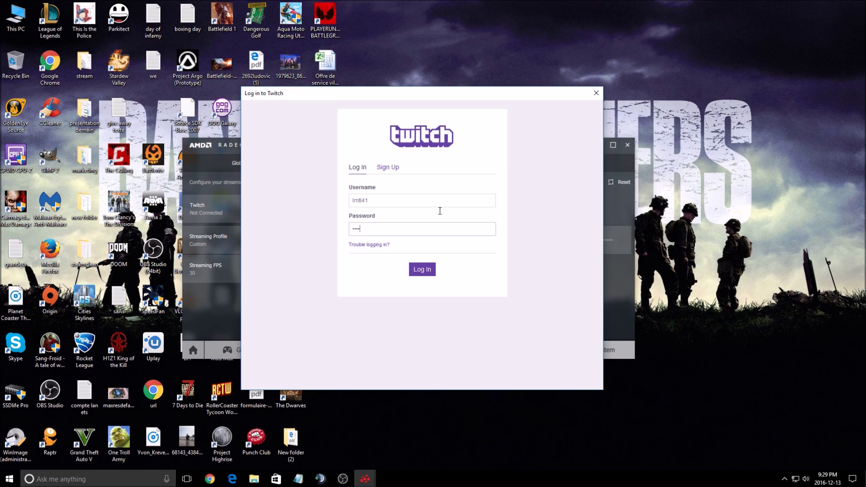
type("••")
key("BackSpace")
key("BackSpace")
key("BackSpace")
key("BackSpace")
key("BackSpace")
key("BackSpace")
type("••••••••••••")
key("Return")
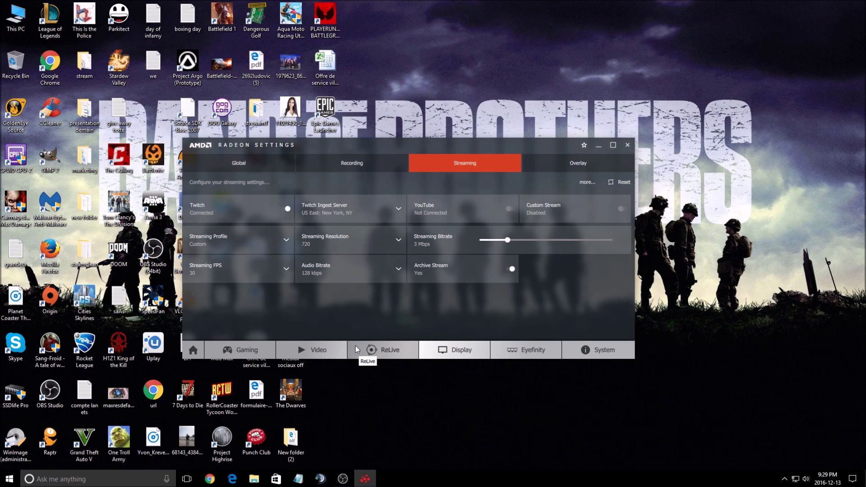
- Keep streaming at 720 resolution and 30 FPS, then show the Overlay page
left_click(338, 240)
left_click(338, 240)
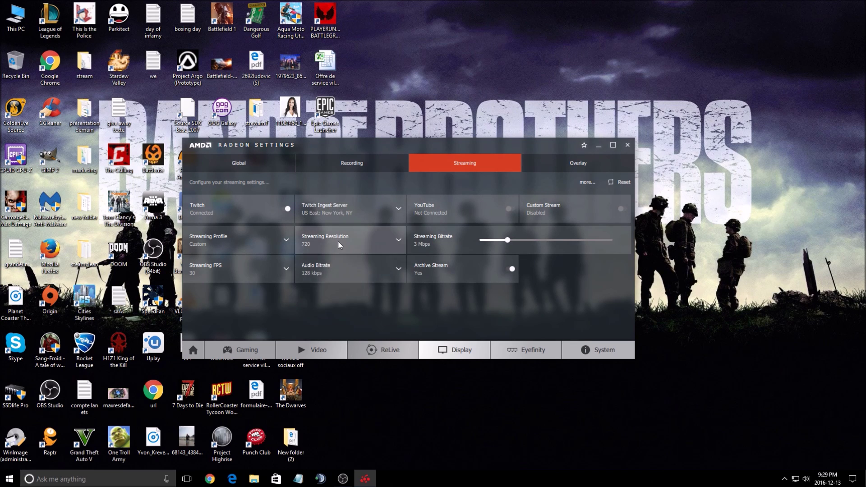
left_click(221, 280)
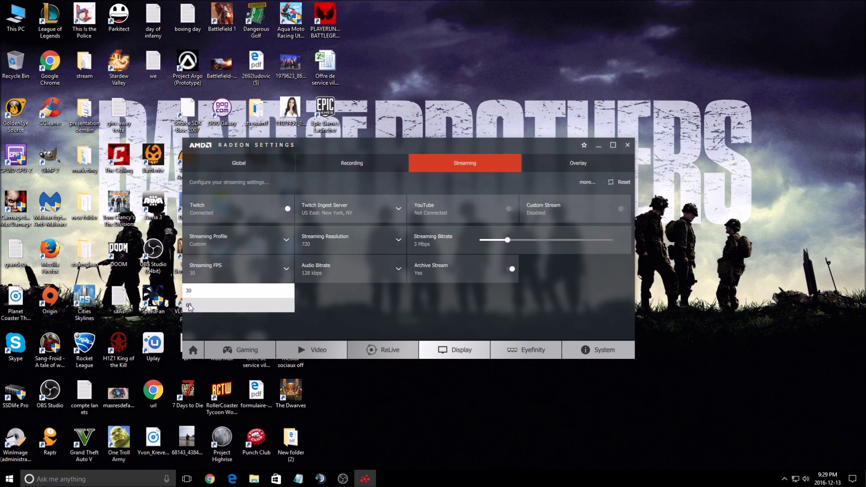
left_click(207, 292)
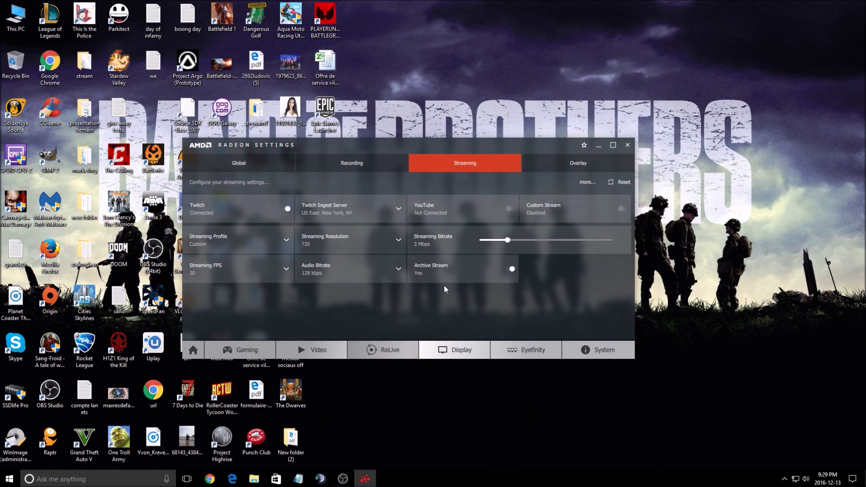
left_click(584, 161)
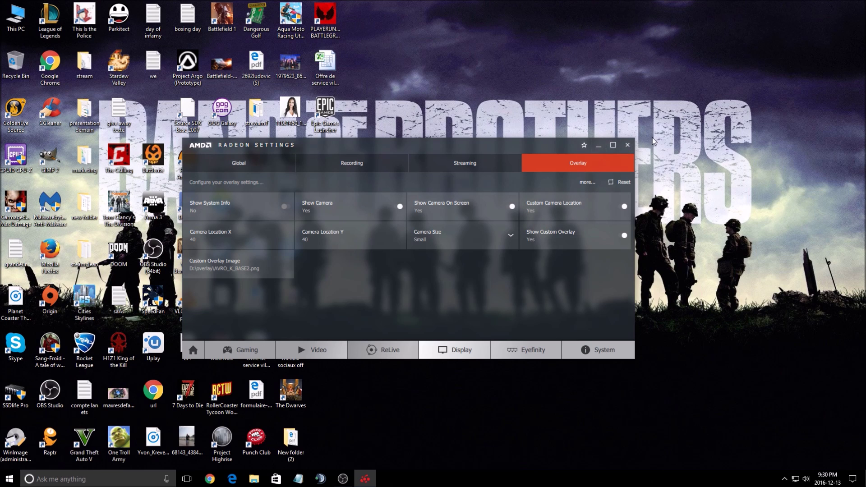
- Close Radeon Settings and show the ReLive in-game toolbar on the desktop
left_click(628, 145)
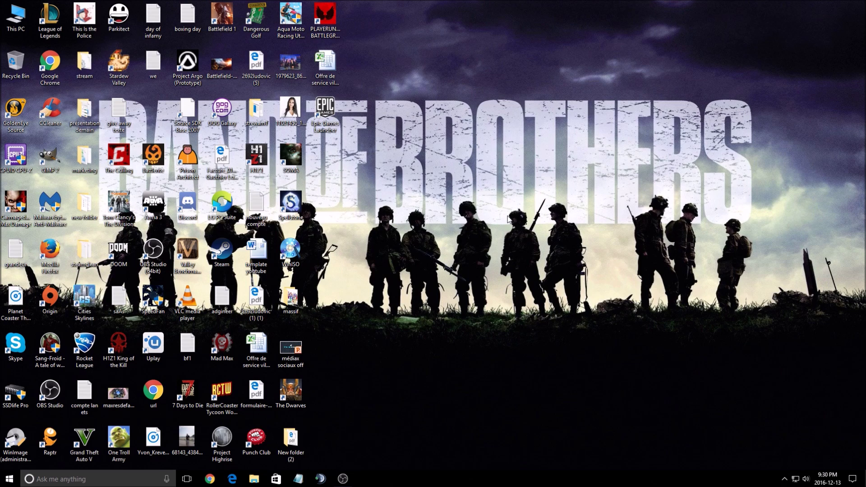
key("super+g")
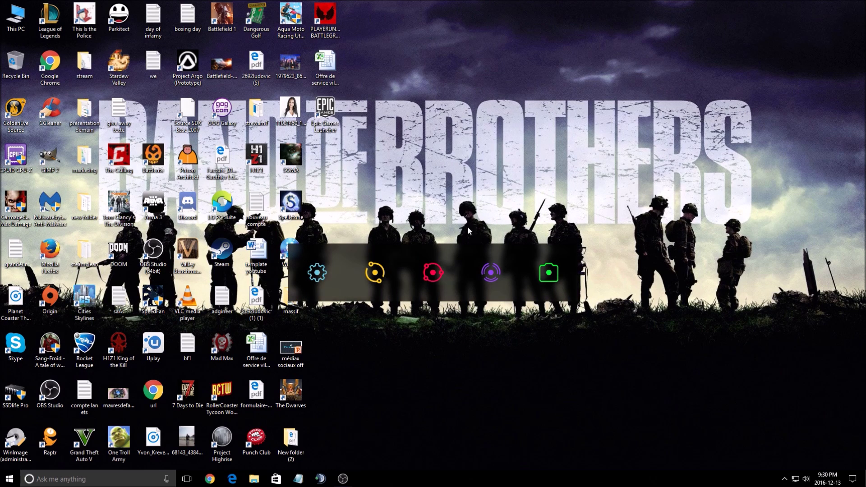